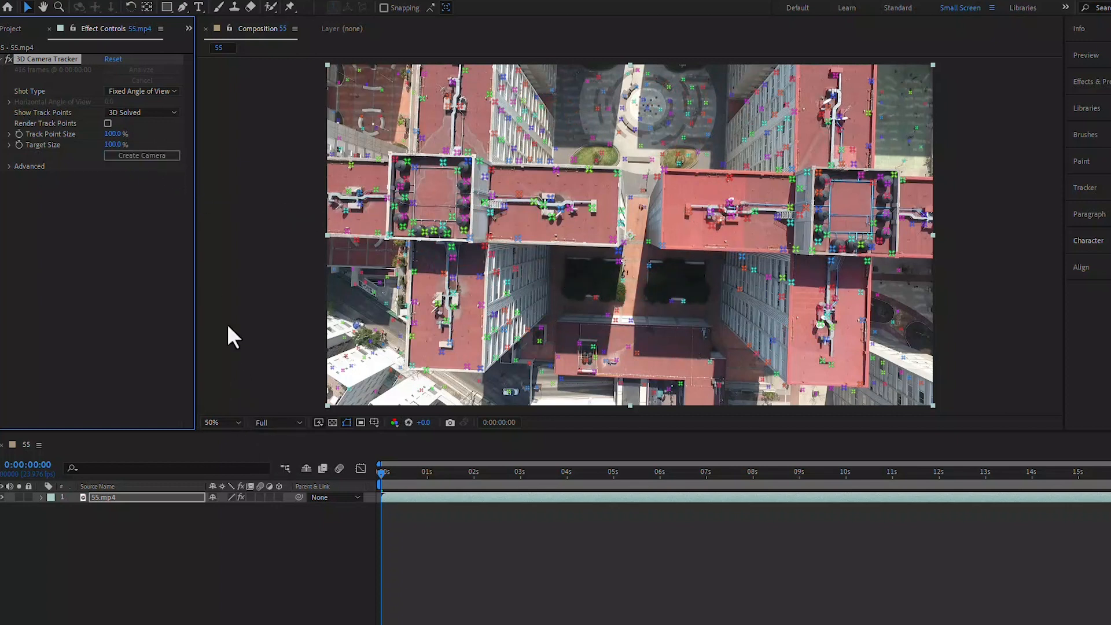
# - Set the track point size to 158% and create a text layer and camera from track points on the red roof right of the walkway
pyautogui.moveTo(122, 135); pyautogui.dragTo(148, 134)
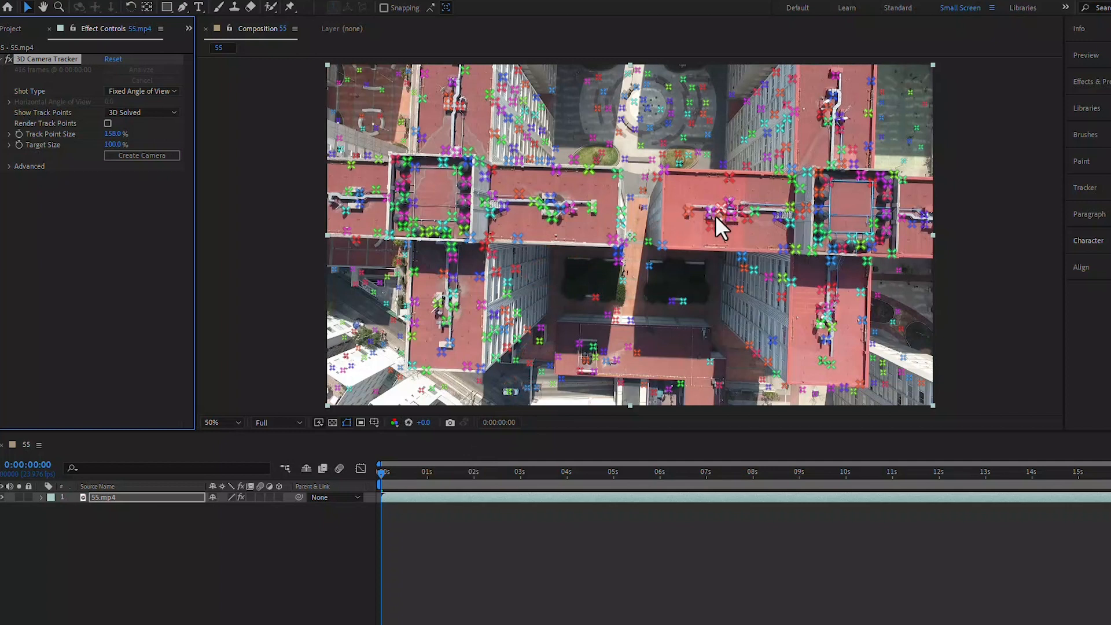
pyautogui.click(696, 217)
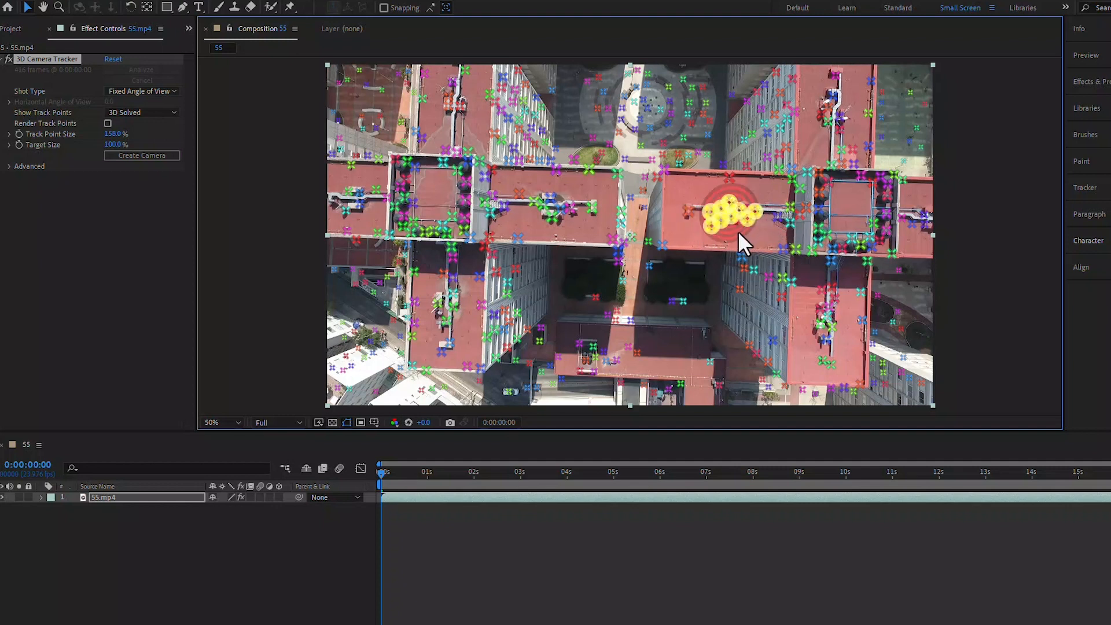
pyautogui.click(690, 194)
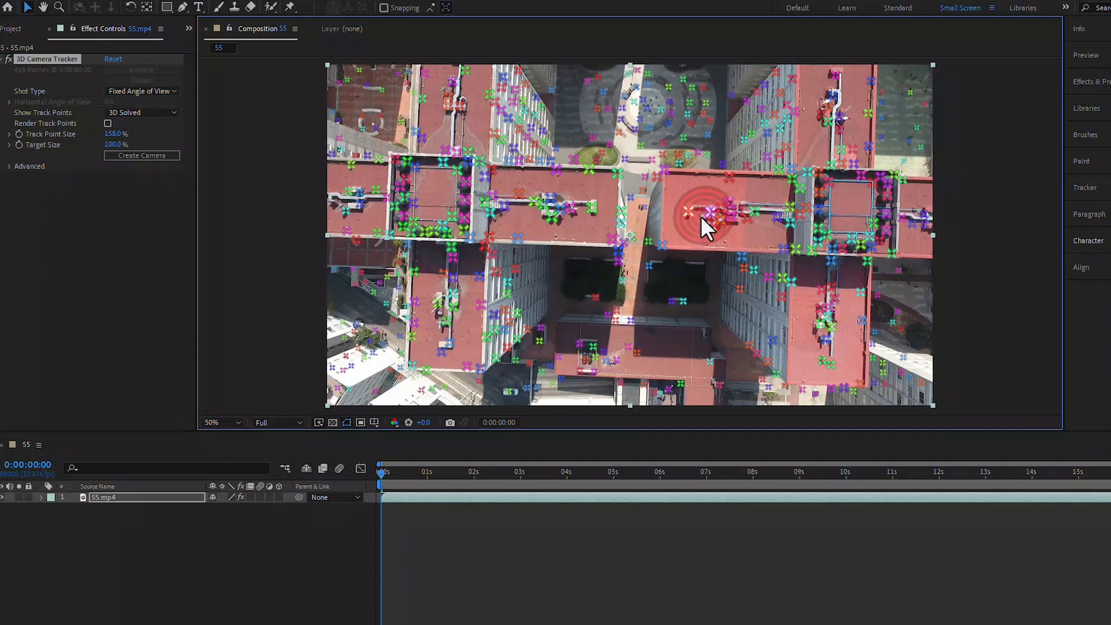
pyautogui.rightClick(699, 206)
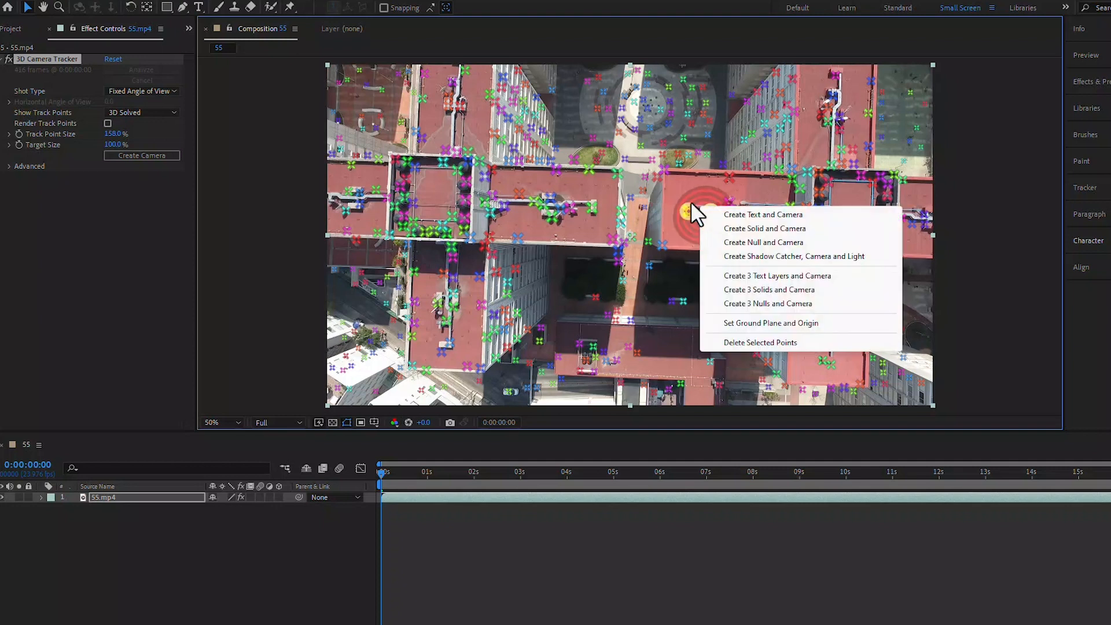
pyautogui.click(792, 215)
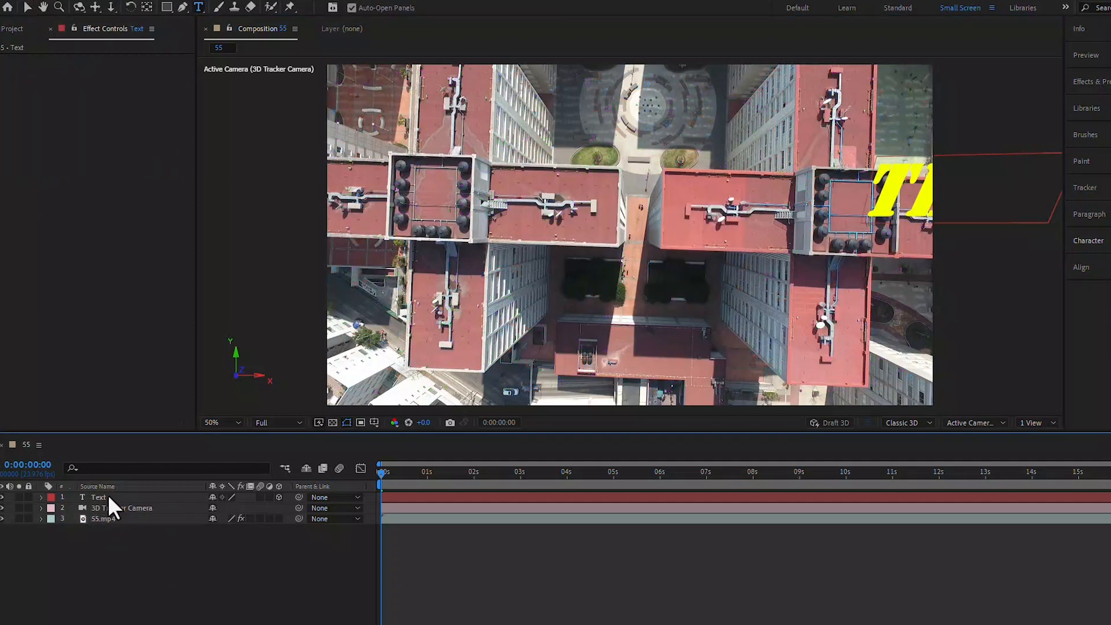
# - Replace the new text layer's content with "Subscribe"
pyautogui.click(105, 498)
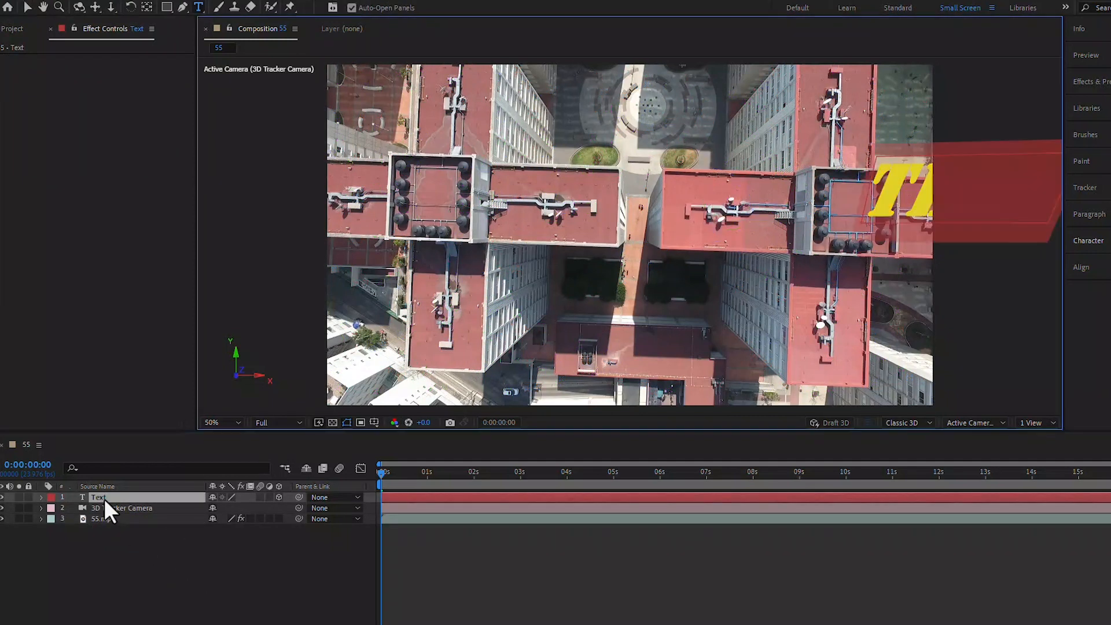
pyautogui.write('Subscribe')
pyautogui.press('Return')
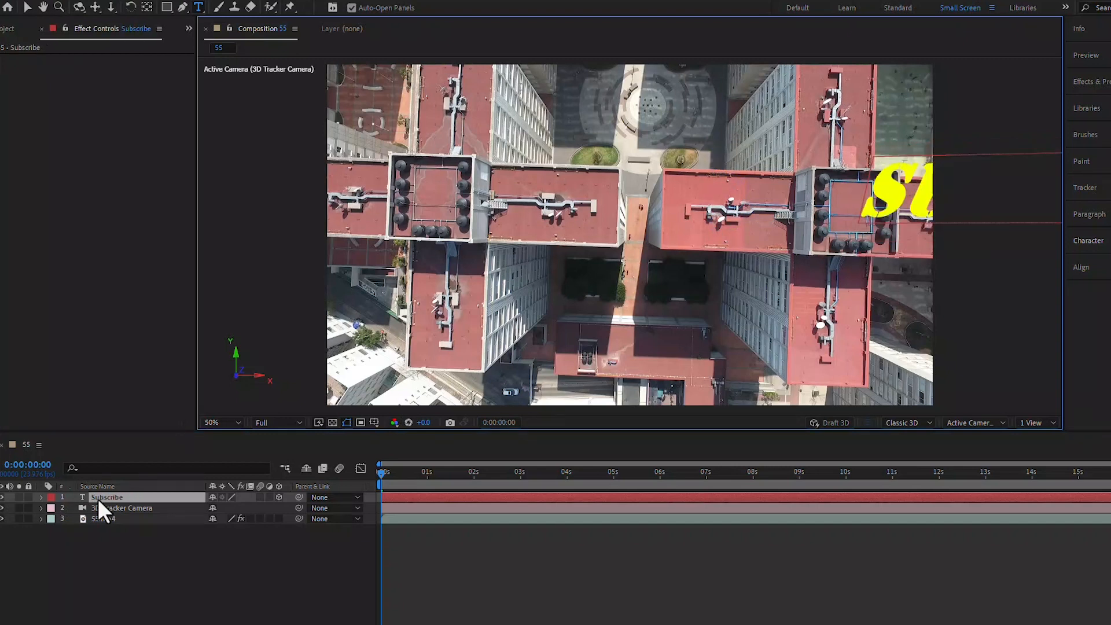
# - Scale the Subscribe text down to 350% and move it to X position 878, over the red roof right of the walkway
pyautogui.click(40, 497)
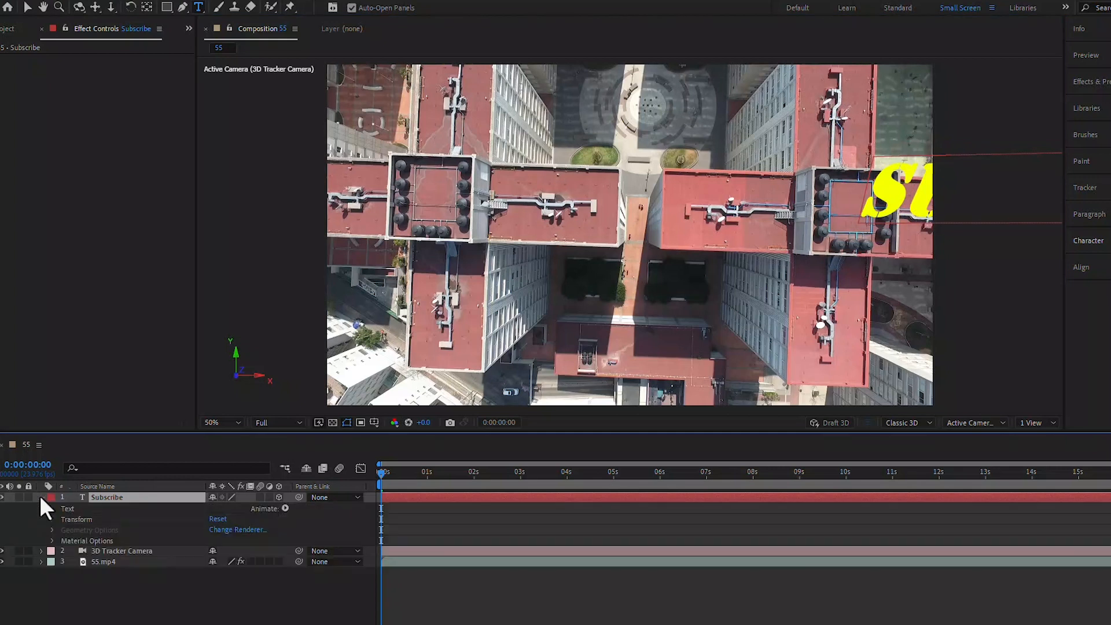
pyautogui.click(51, 519)
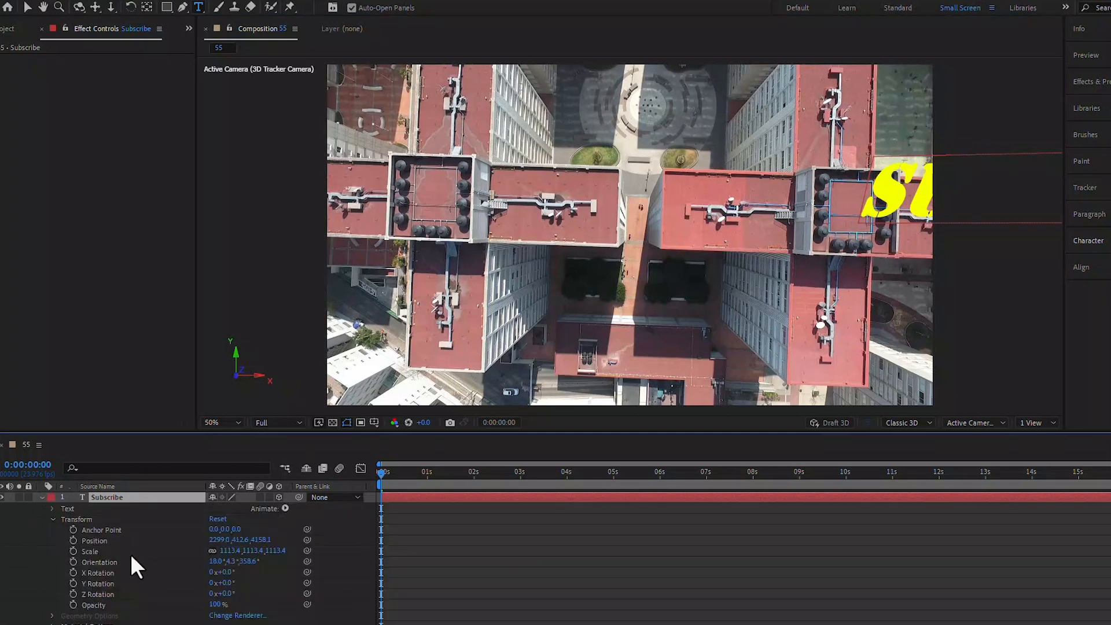
pyautogui.click(230, 551)
pyautogui.write('300')
pyautogui.press('Return')
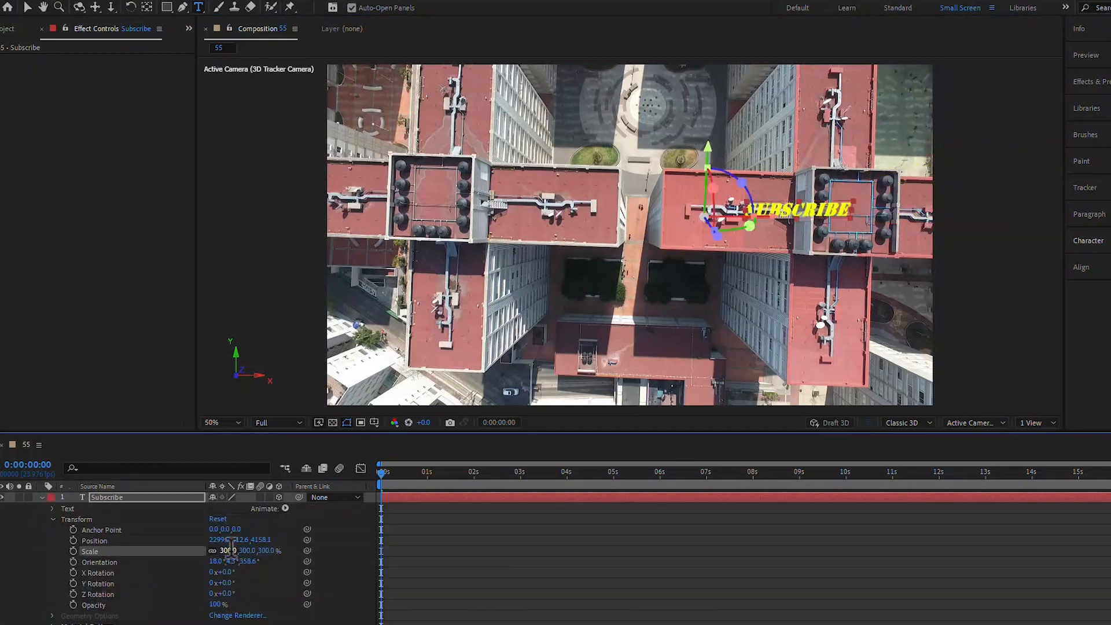
pyautogui.moveTo(231, 550); pyautogui.dragTo(298, 554)
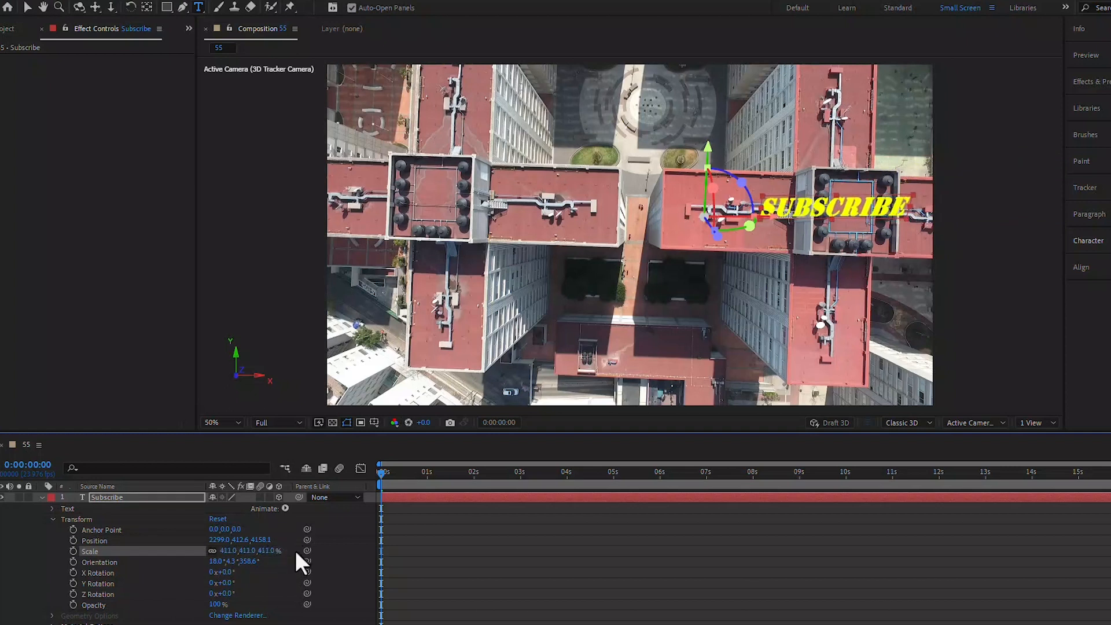
pyautogui.moveTo(223, 539); pyautogui.dragTo(161, 542)
pyautogui.click(231, 551)
pyautogui.write('300')
pyautogui.press('Return')
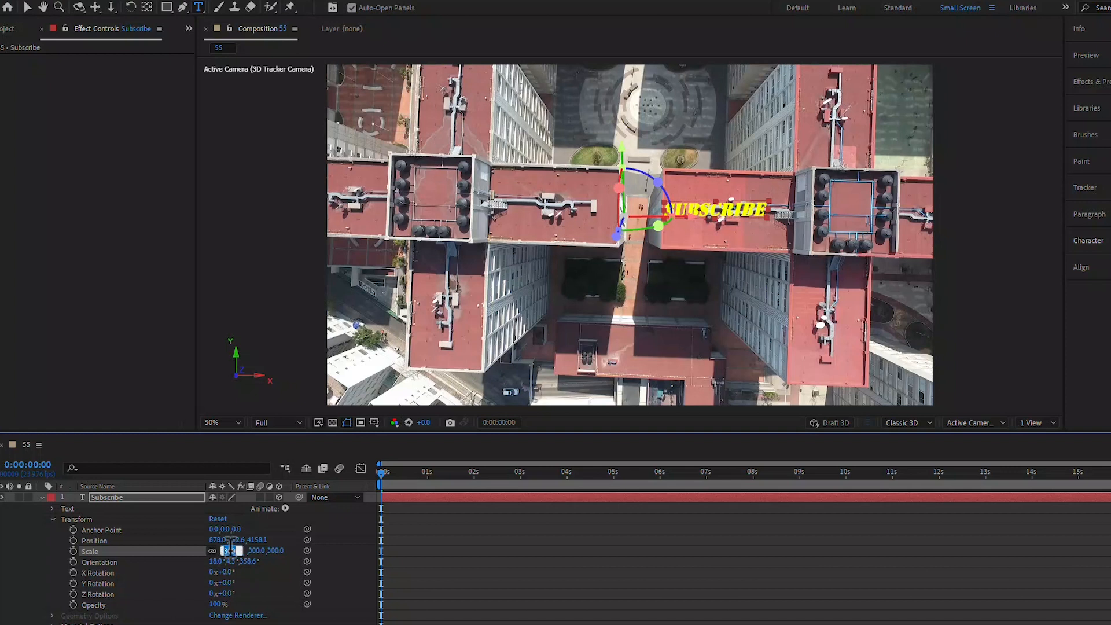
pyautogui.press('Return')
# - Fine-tune the Subscribe text with Y position 122.6, X orientation 360°, Z rotation 2° and scale 348%
pyautogui.moveTo(239, 540); pyautogui.dragTo(69, 527)
pyautogui.scroll(-1, 141, 567)
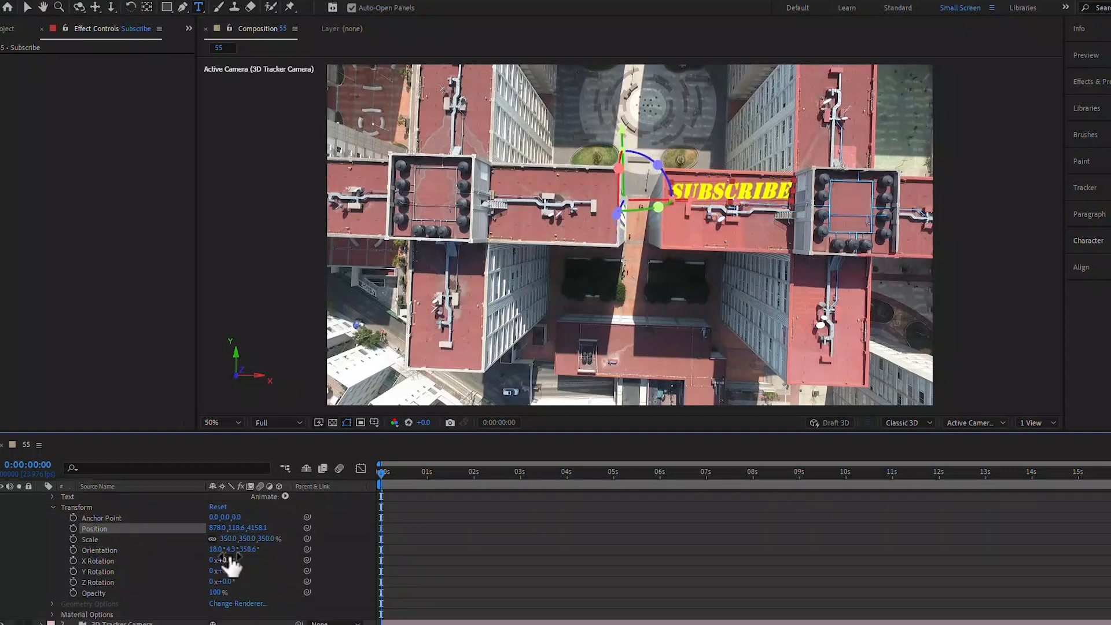
pyautogui.moveTo(220, 550); pyautogui.dragTo(228, 577)
pyautogui.moveTo(236, 527)
pyautogui.mouseDown()
pyautogui.moveTo(178, 523)
pyautogui.moveTo(231, 528)
pyautogui.moveTo(236, 539)
pyautogui.mouseUp()
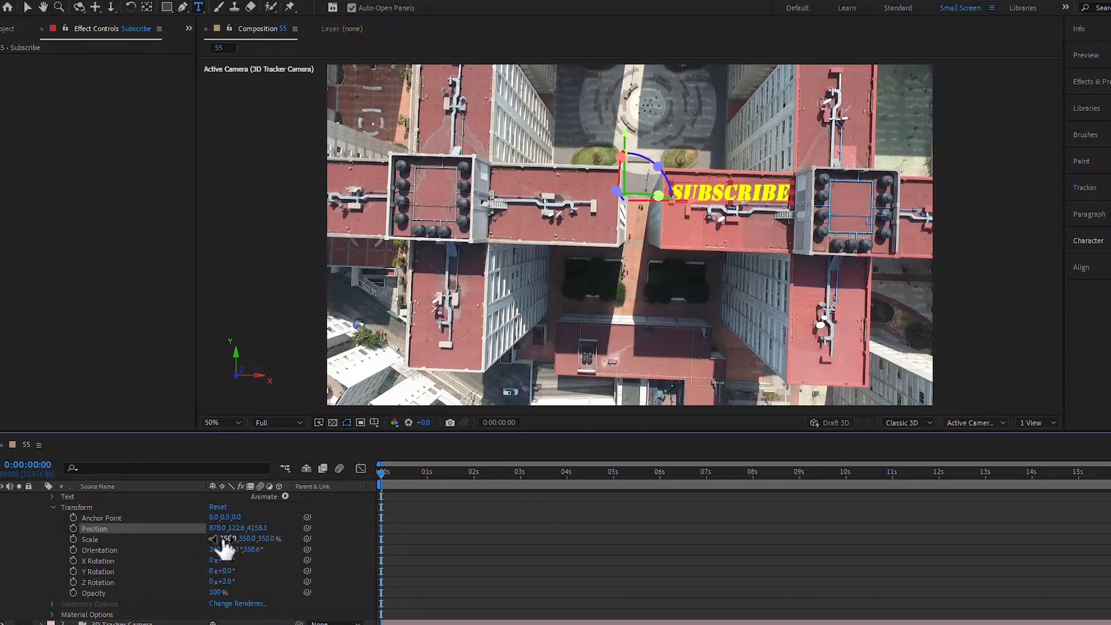
pyautogui.moveTo(224, 539); pyautogui.dragTo(224, 538)
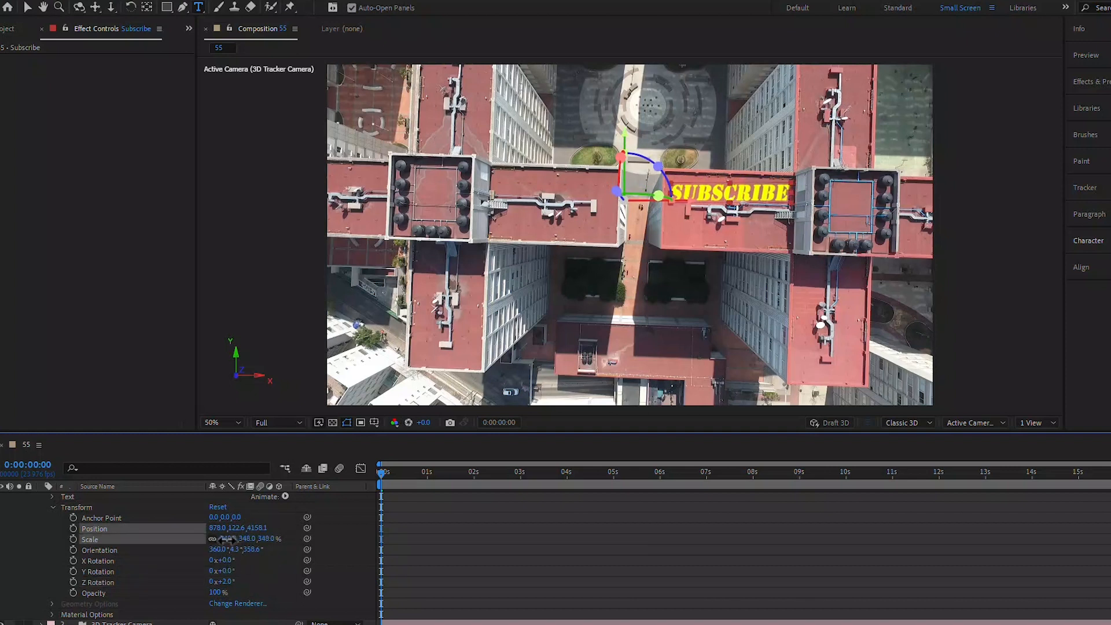
# - Change the Subscribe text's fill color to a bright yellow-green after trying red and blue
pyautogui.click(1088, 240)
pyautogui.click(1081, 271)
pyautogui.moveTo(861, 346); pyautogui.dragTo(864, 325)
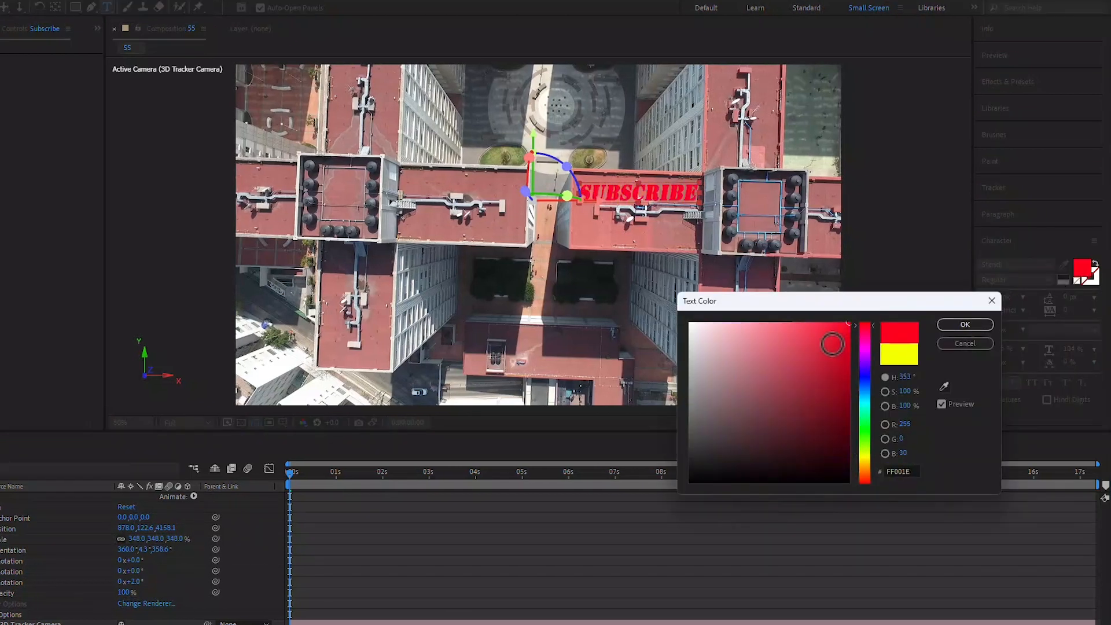
pyautogui.moveTo(863, 461)
pyautogui.mouseDown()
pyautogui.moveTo(864, 440)
pyautogui.moveTo(832, 458)
pyautogui.moveTo(832, 476)
pyautogui.moveTo(864, 462)
pyautogui.mouseUp()
pyautogui.moveTo(825, 358); pyautogui.dragTo(830, 322)
pyautogui.moveTo(871, 458); pyautogui.dragTo(867, 455)
pyautogui.moveTo(835, 344); pyautogui.dragTo(862, 324)
pyautogui.click(864, 384)
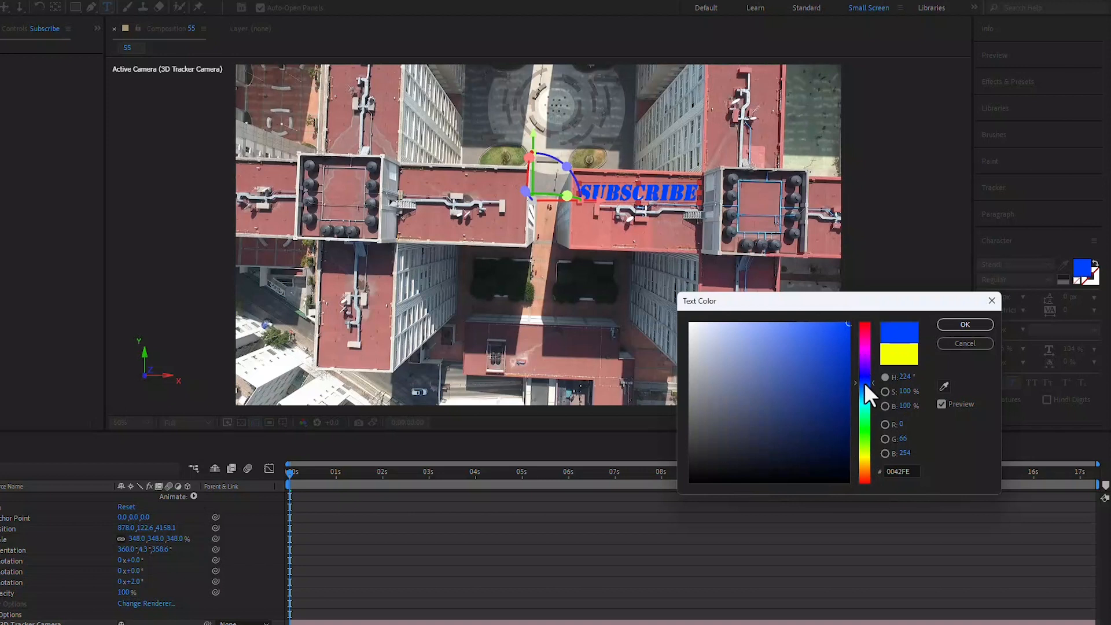
pyautogui.click(867, 451)
pyautogui.moveTo(835, 337); pyautogui.dragTo(848, 323)
pyautogui.click(963, 325)
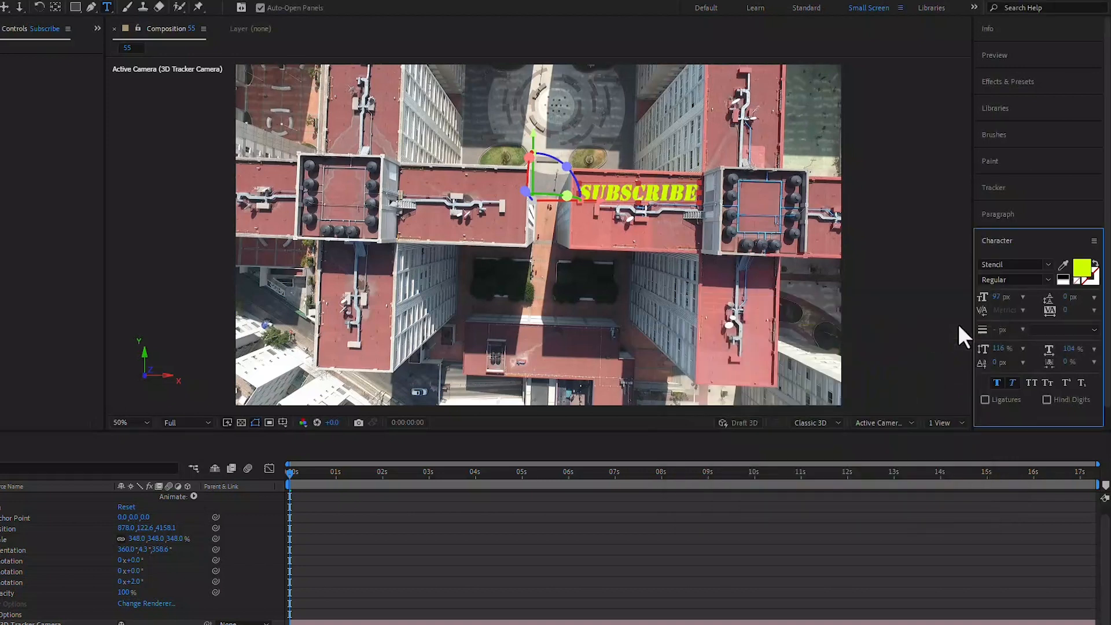
# - Search the effects for "shad" and apply Drop Shadow to the Subscribe text layer
pyautogui.click(1001, 81)
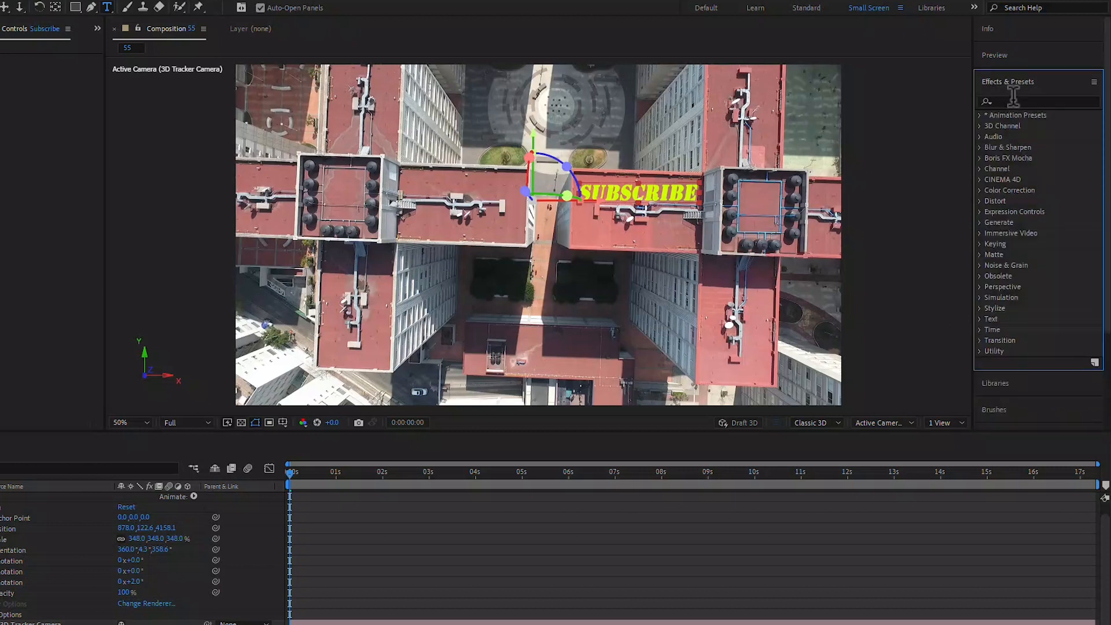
pyautogui.write('sha')
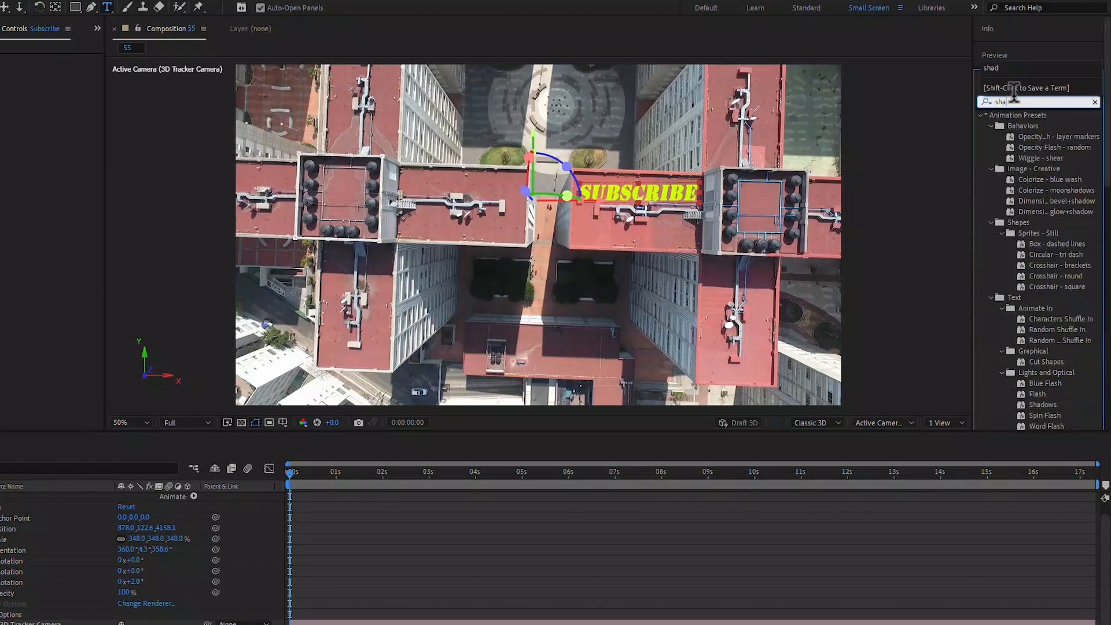
pyautogui.write('d')
pyautogui.moveTo(1039, 232); pyautogui.dragTo(351, 497)
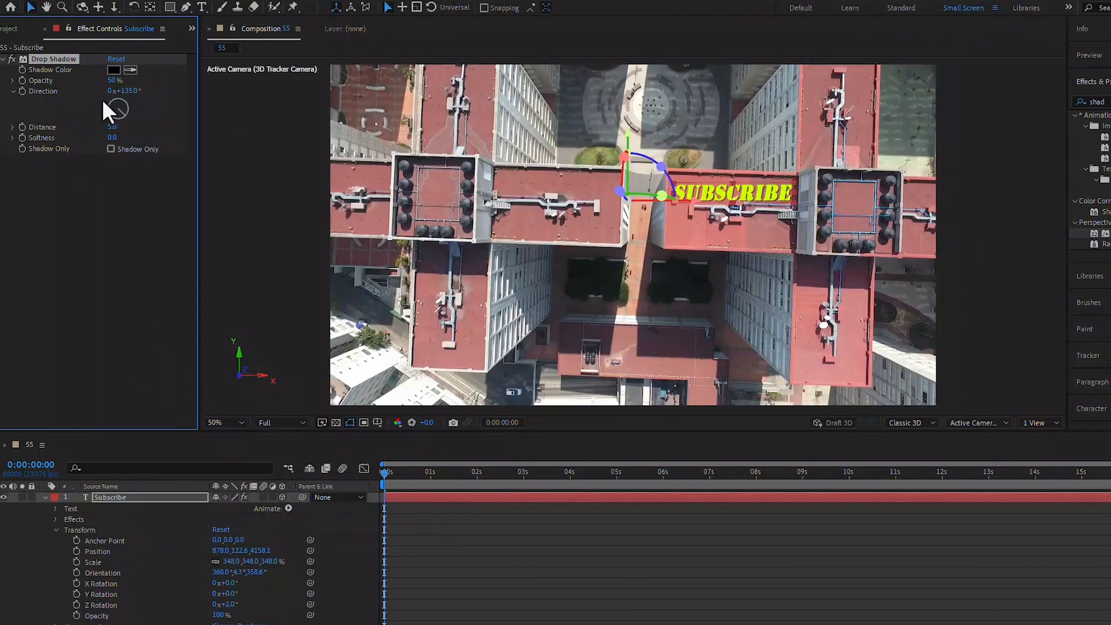
# - Set the drop shadow's distance to 12 and softness to 16, and raise its opacity above 50%
pyautogui.moveTo(22, 127); pyautogui.dragTo(74, 126)
pyautogui.moveTo(169, 126); pyautogui.dragTo(121, 138)
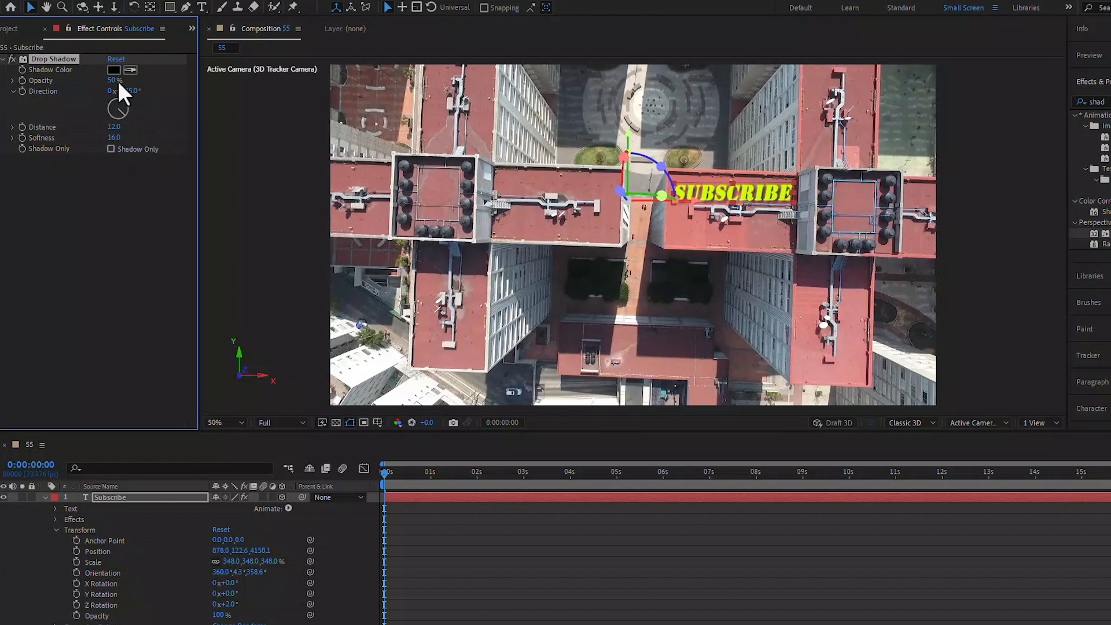
pyautogui.moveTo(113, 81); pyautogui.dragTo(174, 91)
pyautogui.click(647, 379)
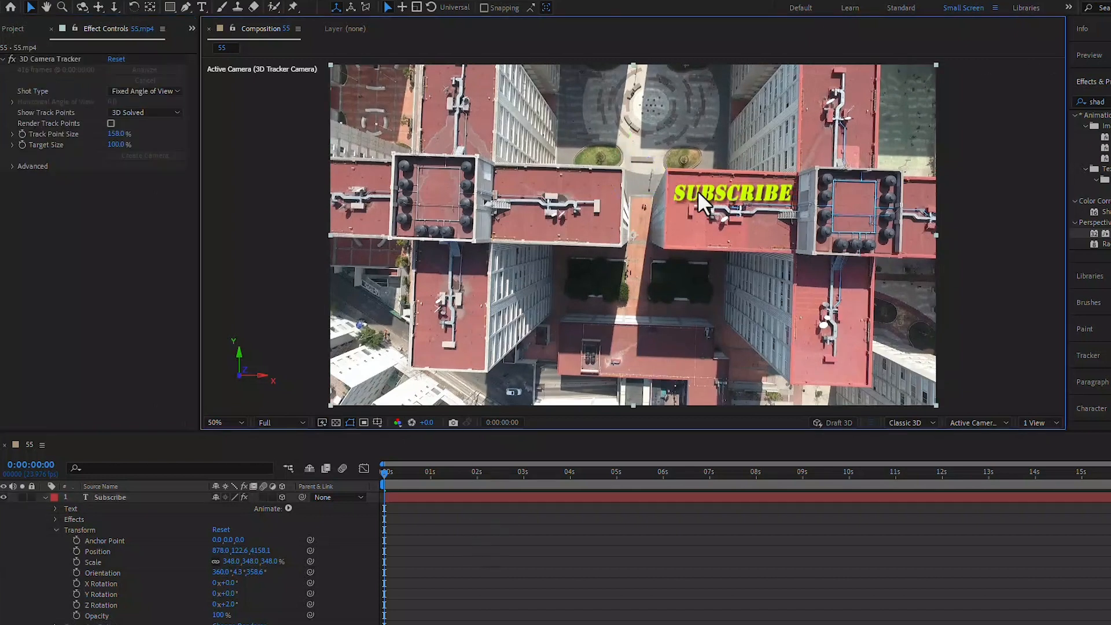
# - Play the composition from the start to check the tracked text, stopping at 0:00:03:18
pyautogui.click(1092, 56)
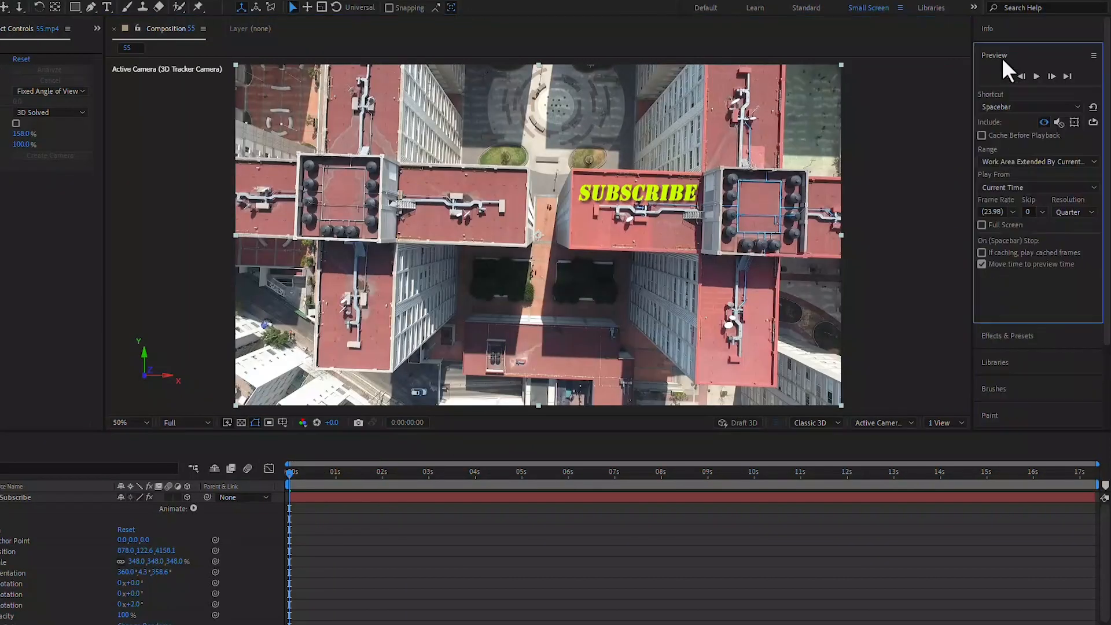
pyautogui.click(1035, 81)
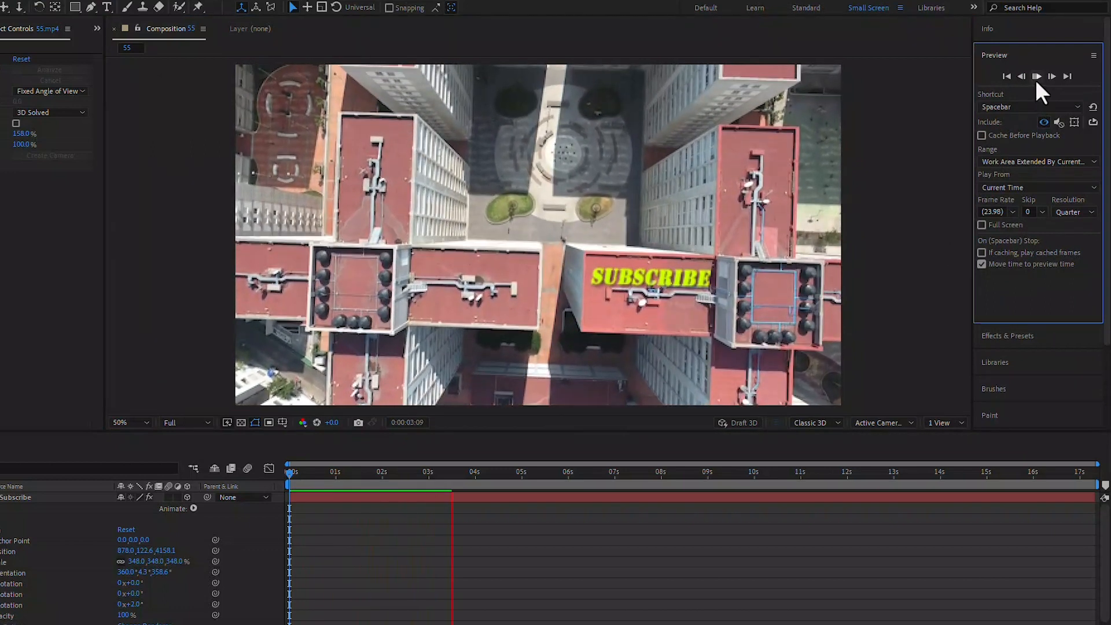
pyautogui.click(1036, 77)
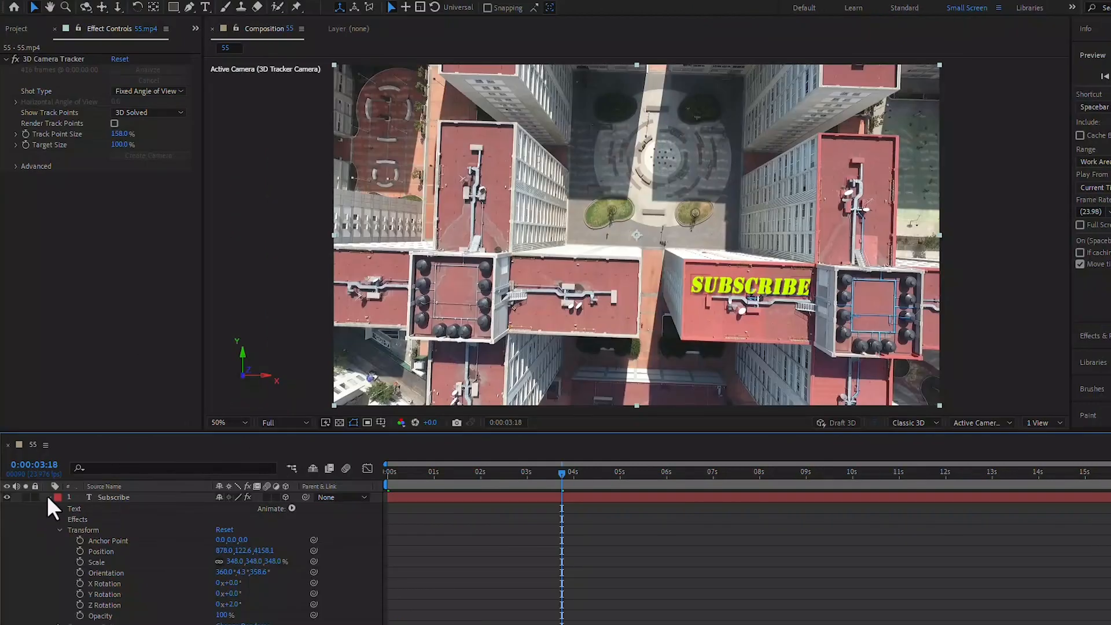
# - Set the track point size to 214% and create a solid from track points on the building facade right of the plaza
pyautogui.click(47, 496)
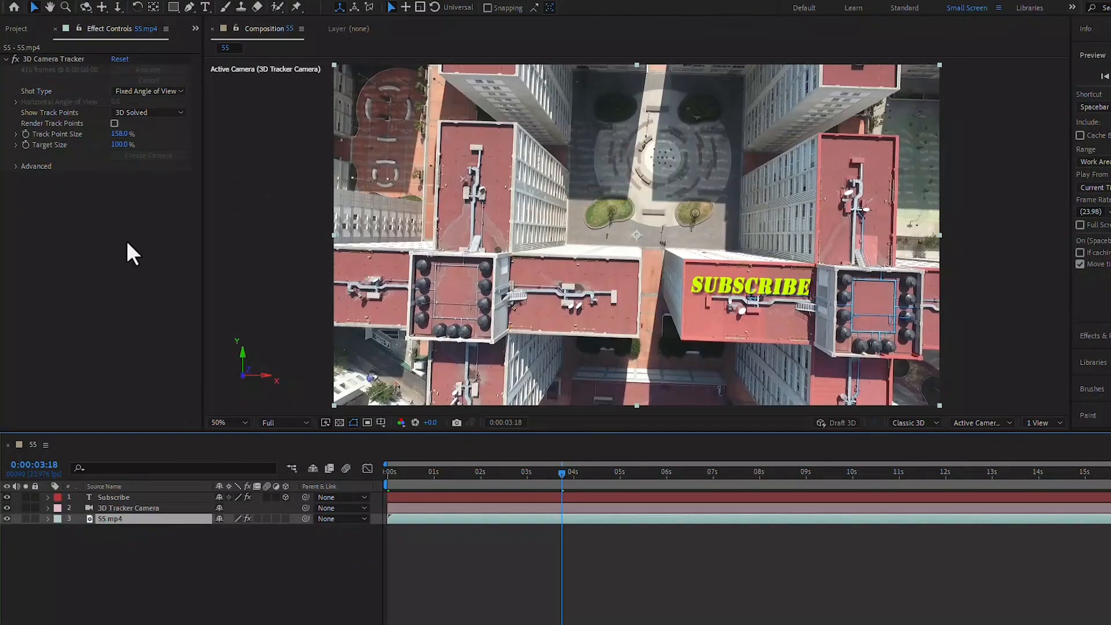
pyautogui.moveTo(128, 133); pyautogui.dragTo(149, 134)
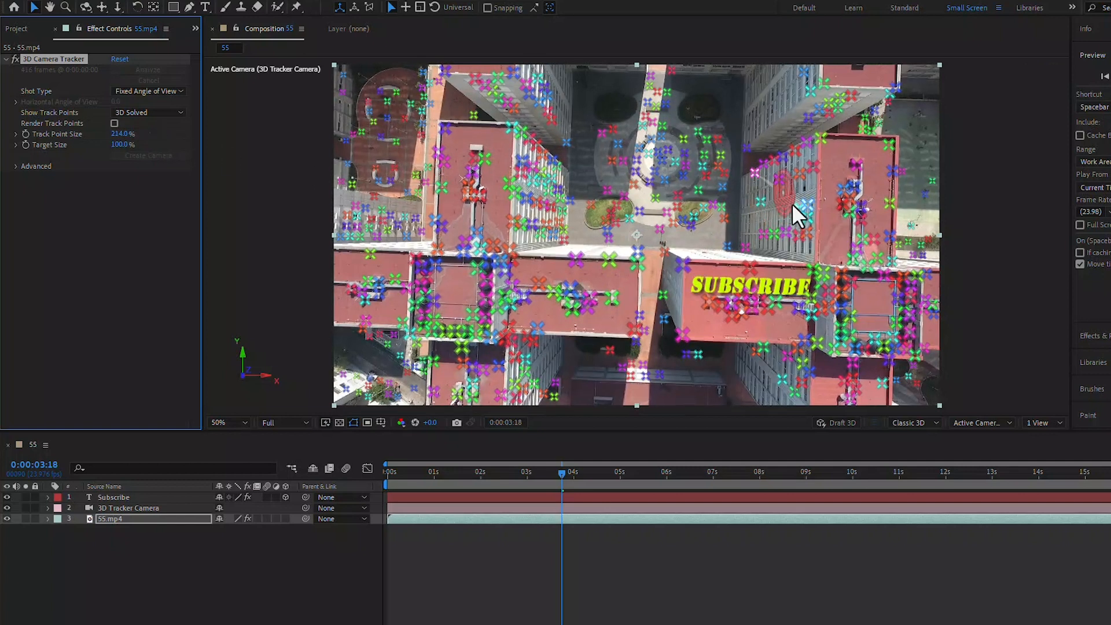
pyautogui.click(781, 211)
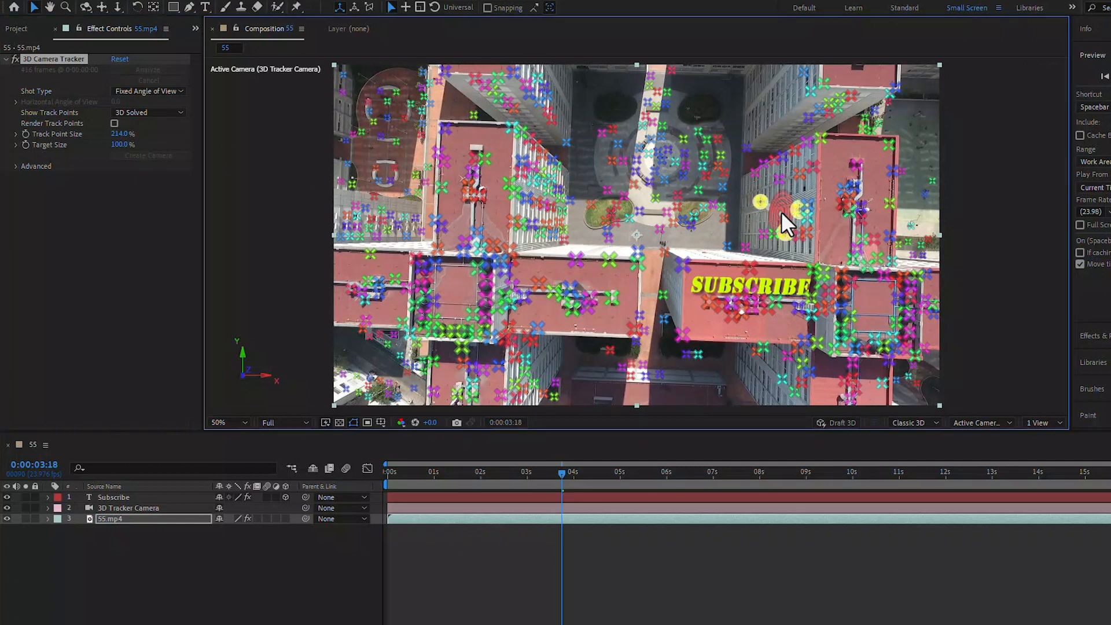
pyautogui.rightClick(781, 209)
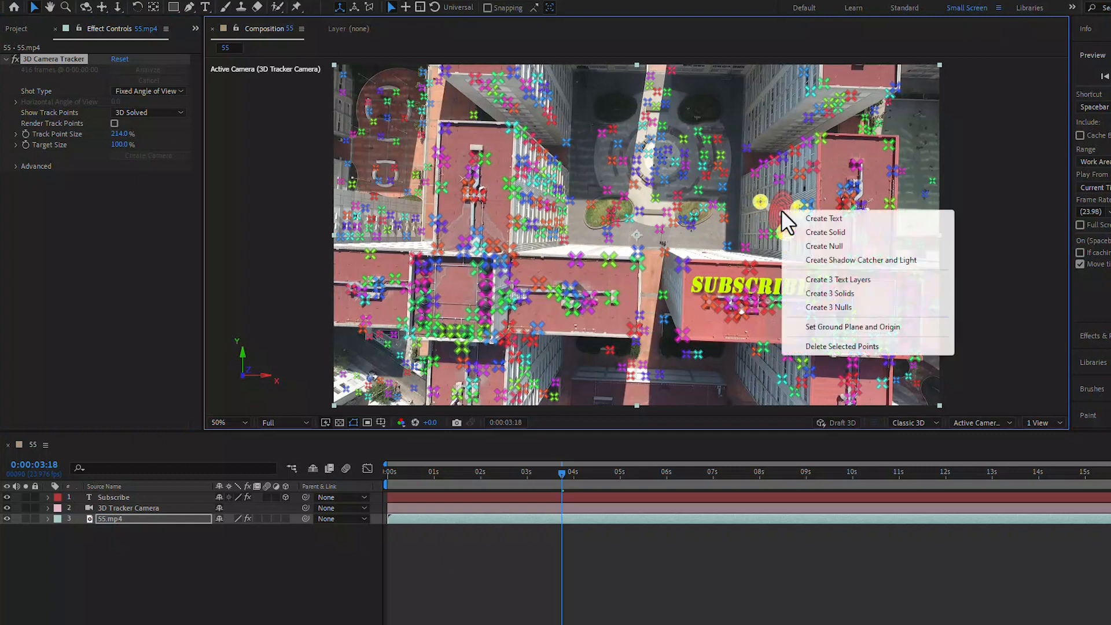
pyautogui.click(833, 232)
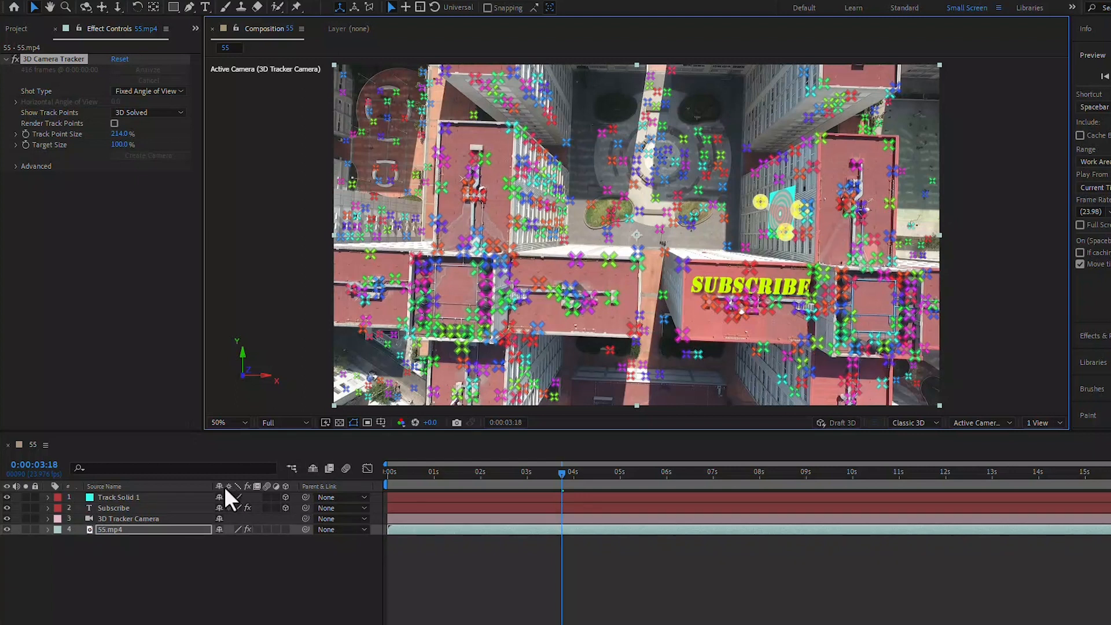
# - Pre-compose the Track Solid 1 layer as "PC", leaving all attributes in composition 55
pyautogui.rightClick(127, 499)
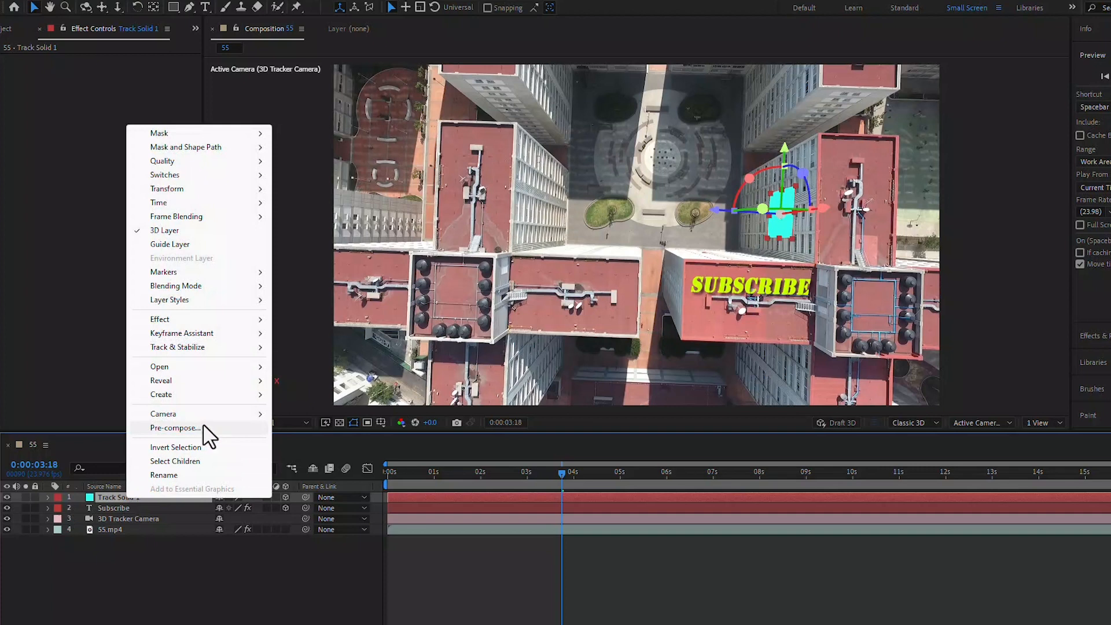
pyautogui.click(203, 431)
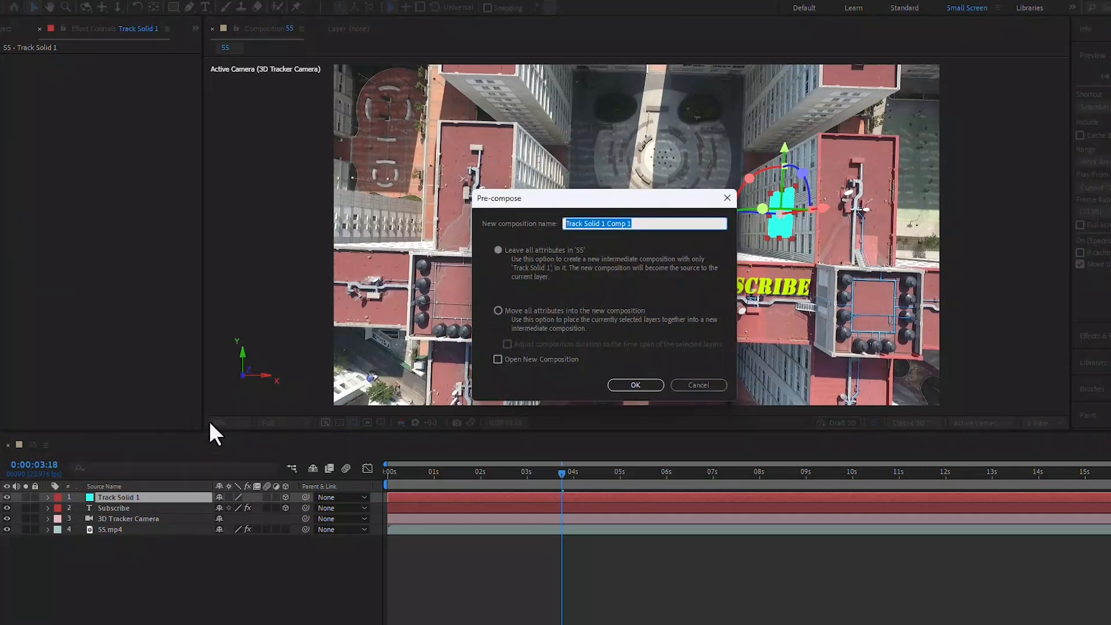
pyautogui.write('PC')
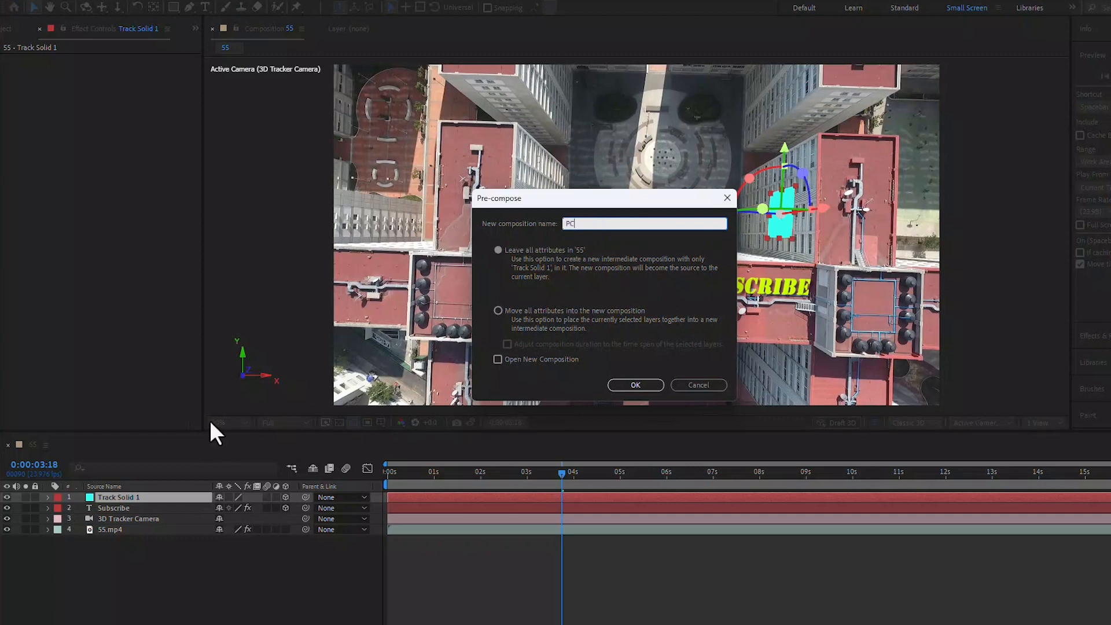
pyautogui.click(638, 385)
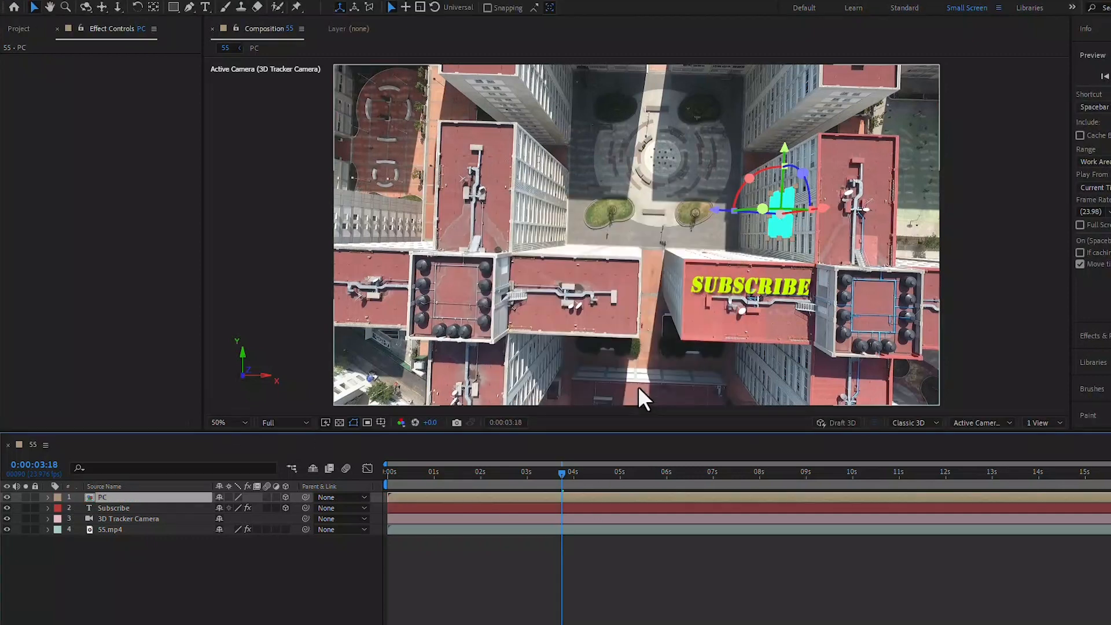
# - Move the current time to 0:00:03:00, open the PC pre-composition and delete its Track Solid 1 layer
pyautogui.moveTo(561, 471); pyautogui.dragTo(527, 466)
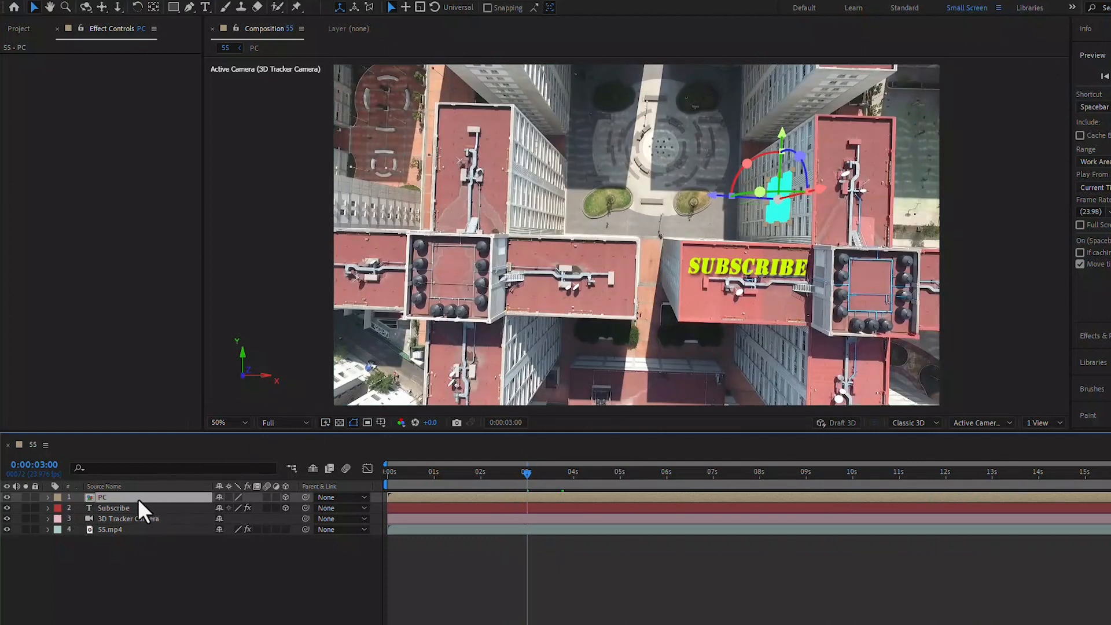
pyautogui.doubleClick(166, 499)
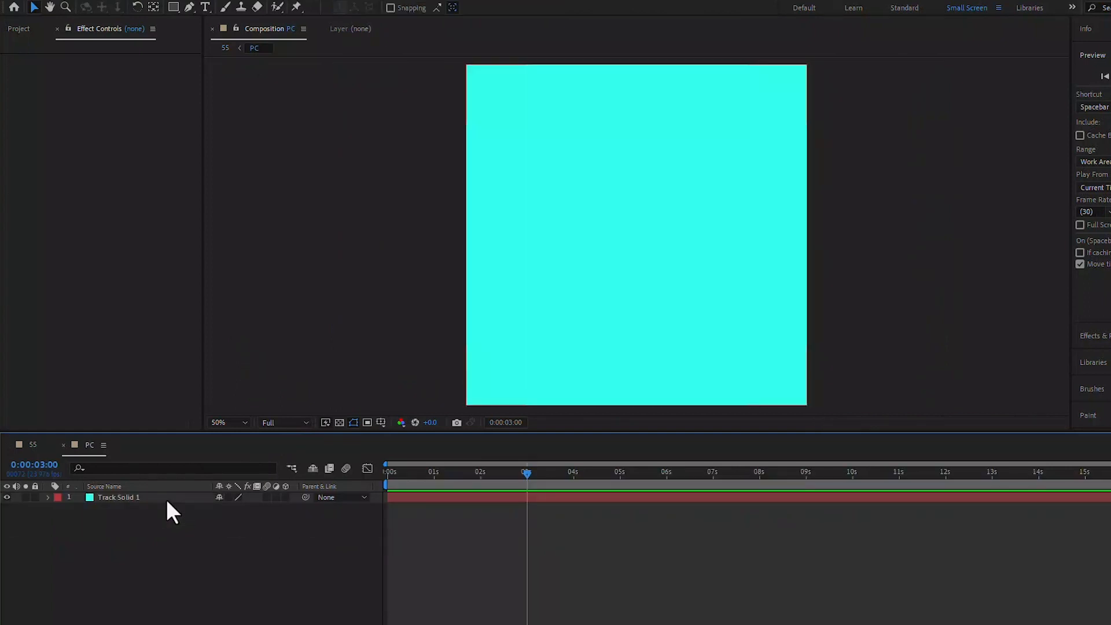
pyautogui.click(477, 496)
pyautogui.press('Delete')
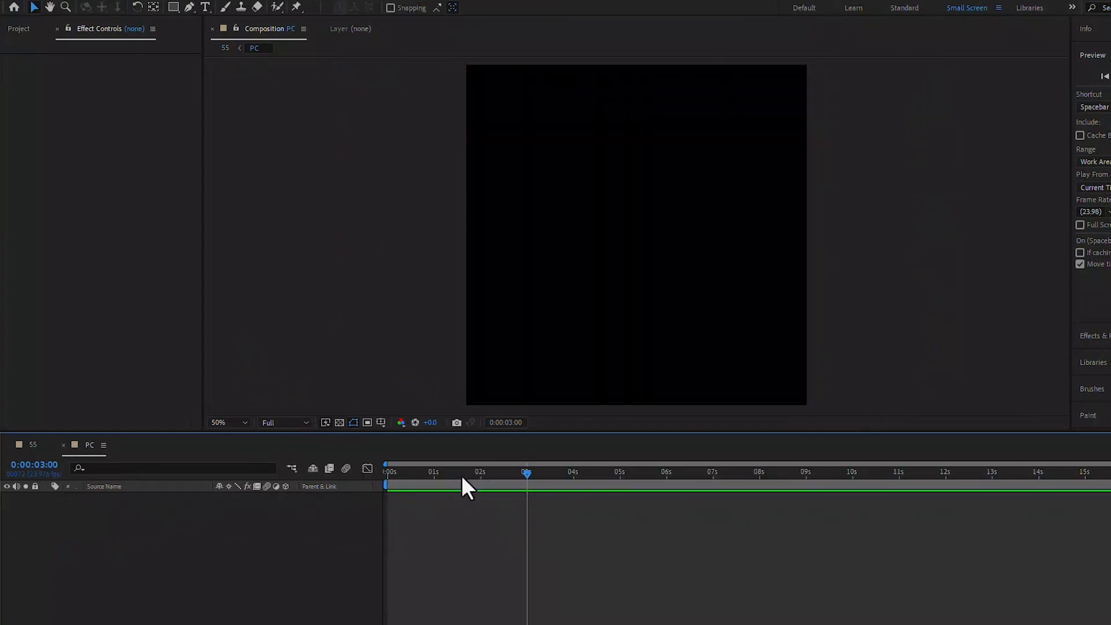
# - Add Ae Logo - Copy.png from the project to the PC composition and scale it to 72%
pyautogui.click(16, 29)
pyautogui.moveTo(36, 173); pyautogui.dragTo(289, 558)
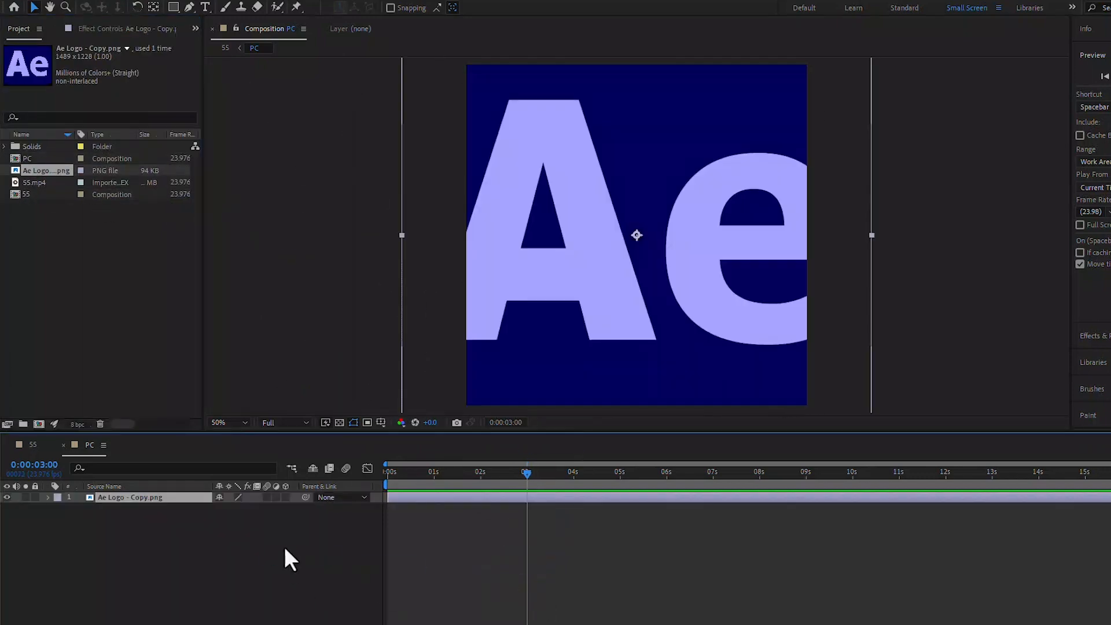
pyautogui.press('s')
pyautogui.moveTo(234, 507)
pyautogui.mouseDown()
pyautogui.moveTo(186, 508)
pyautogui.moveTo(221, 507)
pyautogui.mouseUp()
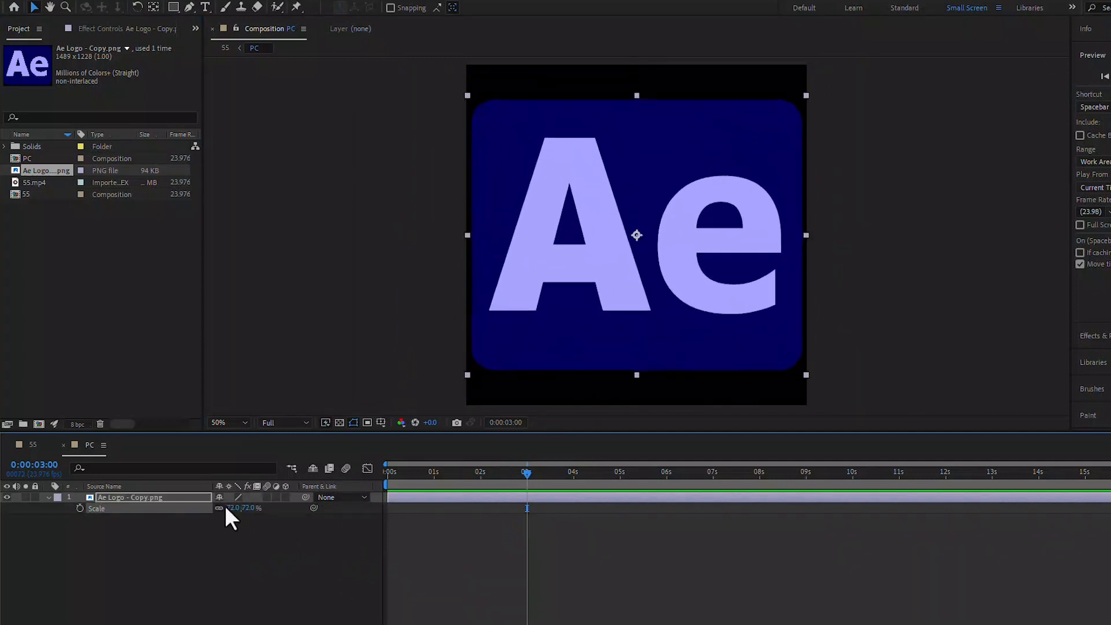
pyautogui.click(469, 563)
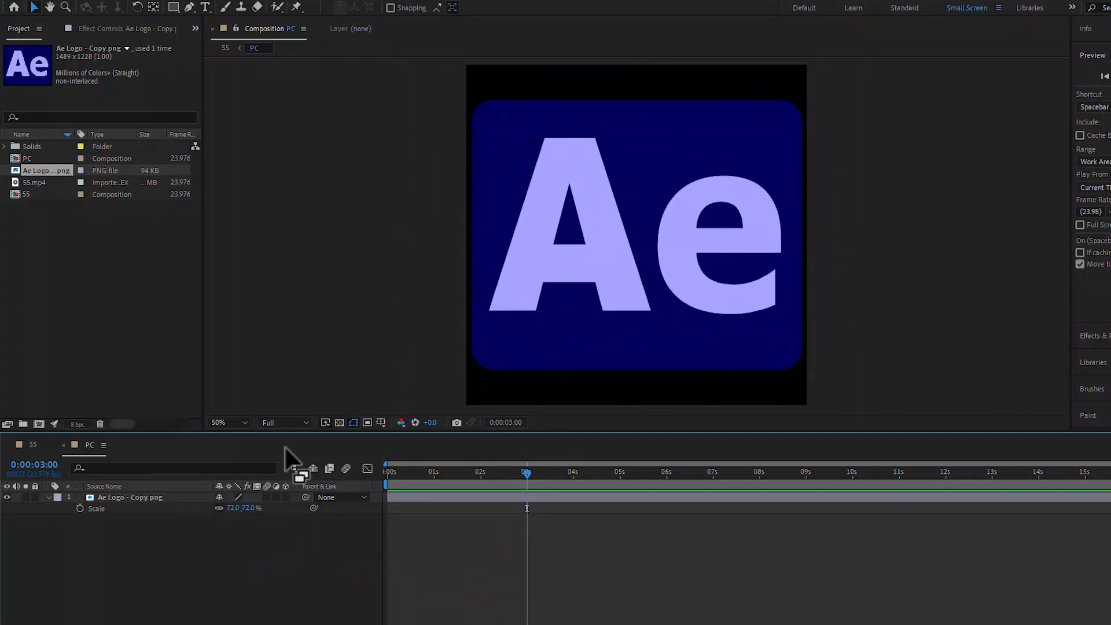
# - Return to composition 55 and set the PC layer's Z Rotation to 90°
pyautogui.click(33, 443)
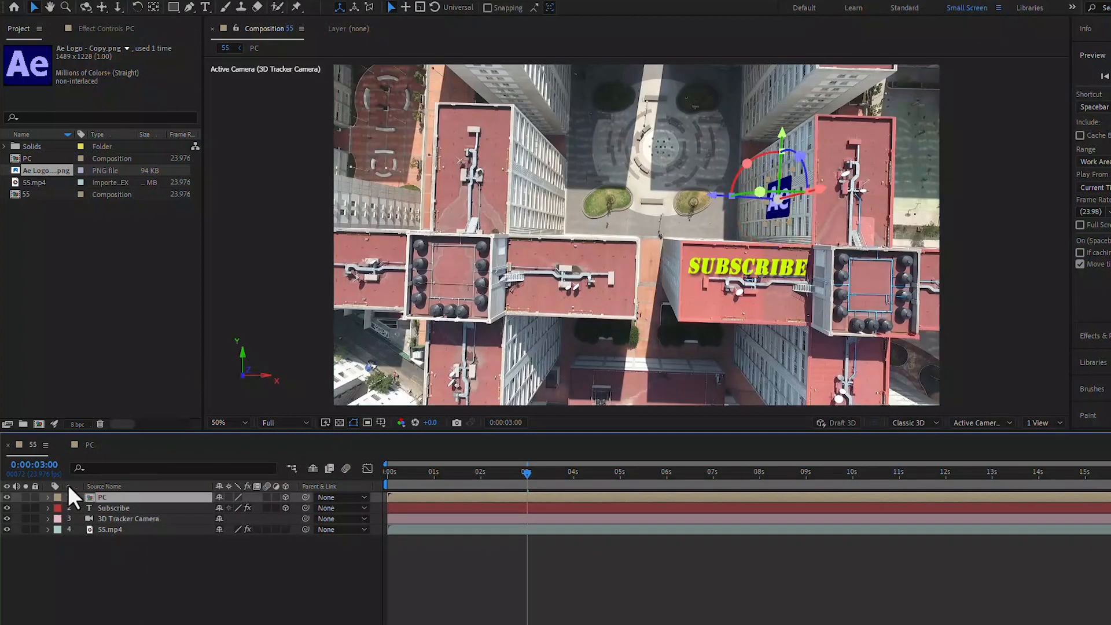
pyautogui.click(47, 497)
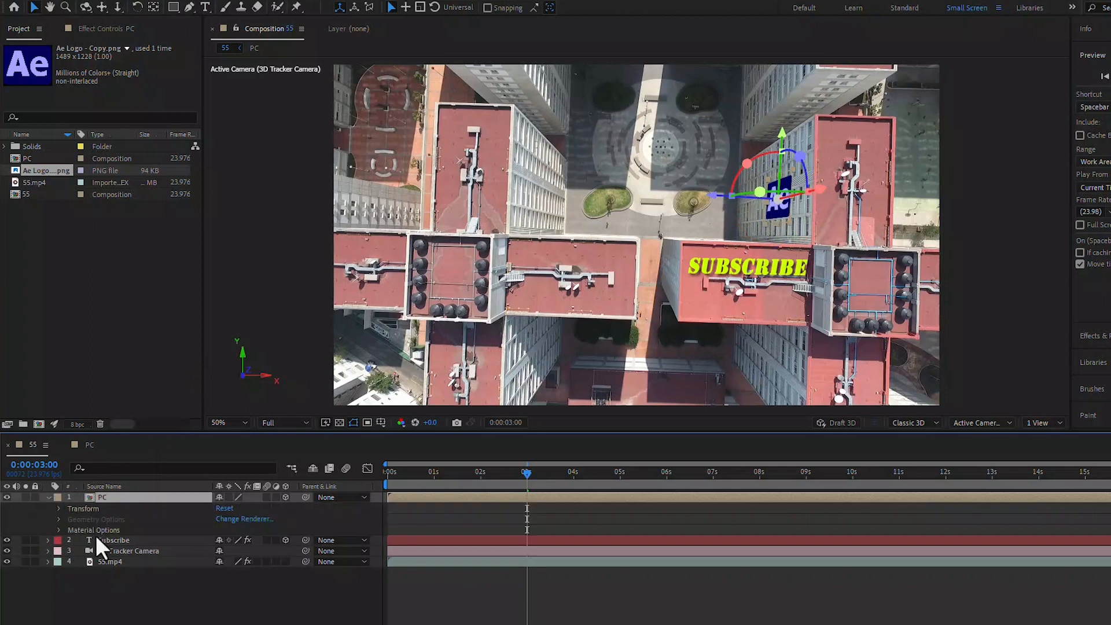
pyautogui.click(57, 508)
pyautogui.moveTo(234, 582); pyautogui.dragTo(312, 602)
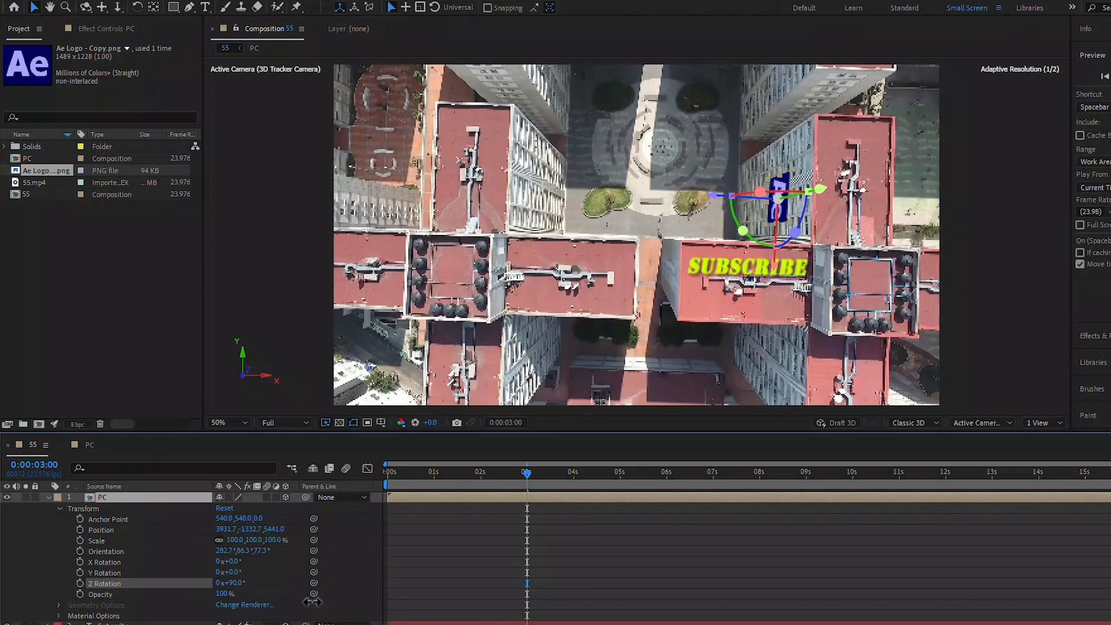
pyautogui.click(645, 366)
# - Set the PC layer's anchor point to 568, 540, -133 and play composition 55 from 0:00:03:00
pyautogui.moveTo(224, 519)
pyautogui.mouseDown()
pyautogui.moveTo(295, 518)
pyautogui.moveTo(231, 518)
pyautogui.mouseUp()
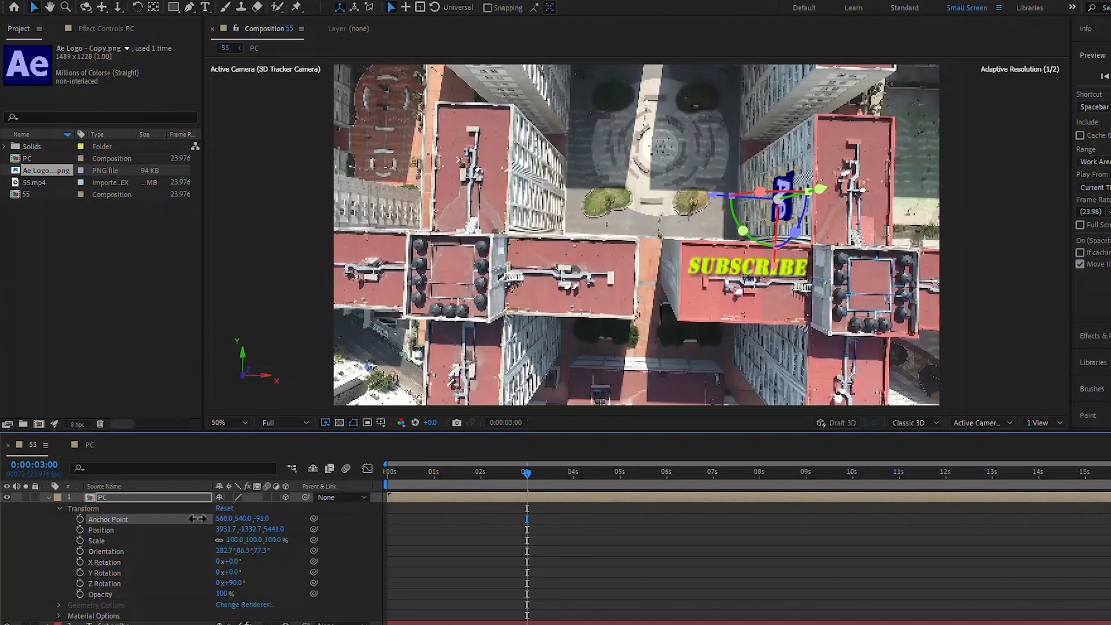
pyautogui.click(519, 542)
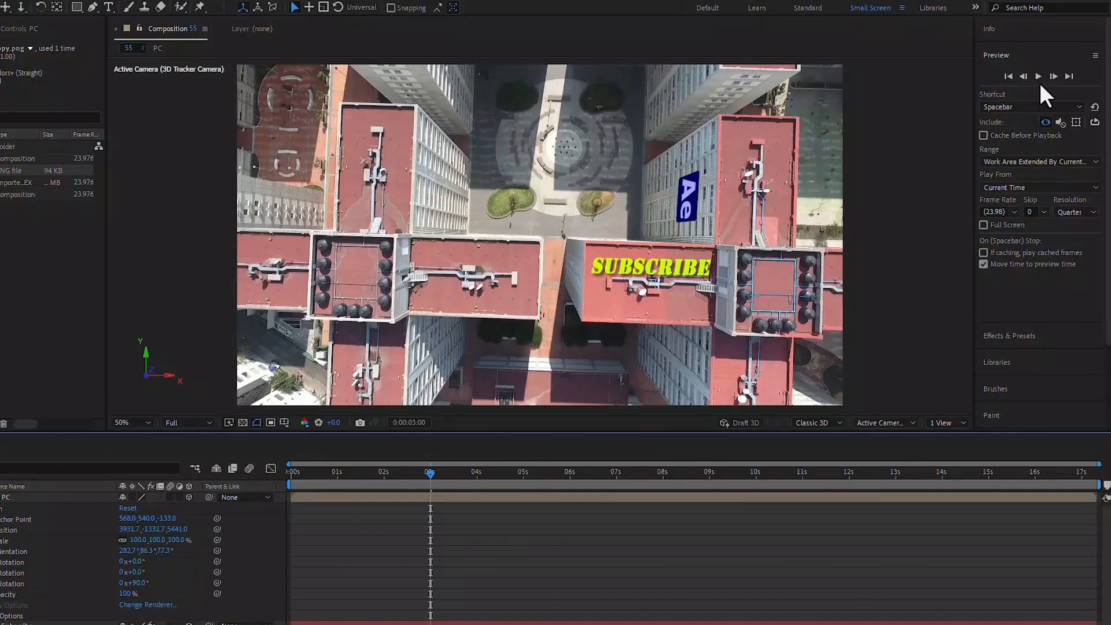
pyautogui.click(1037, 75)
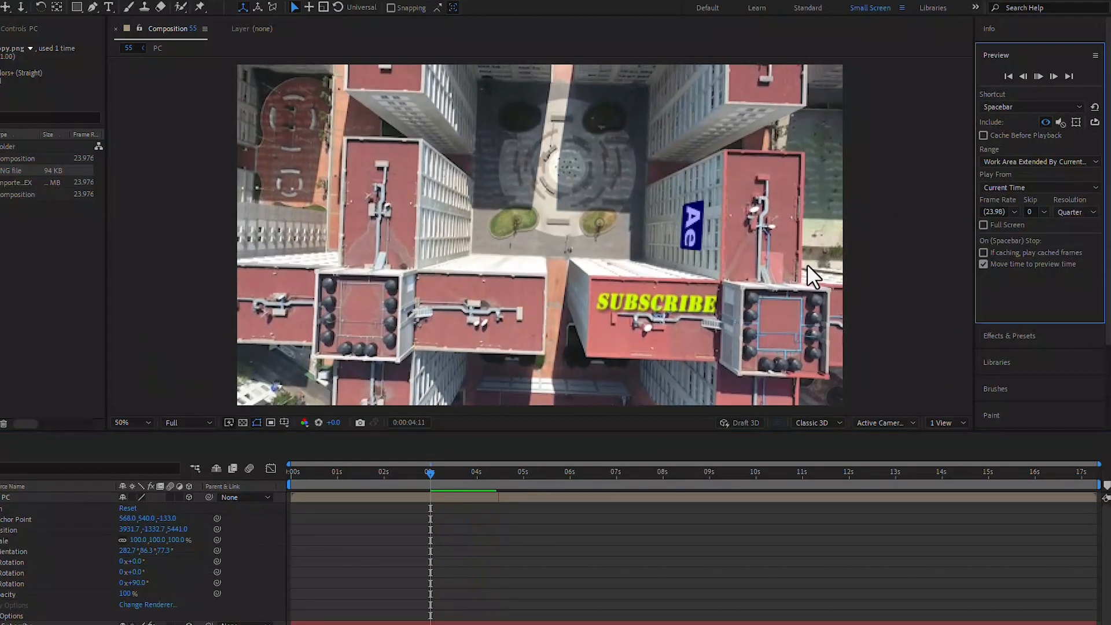